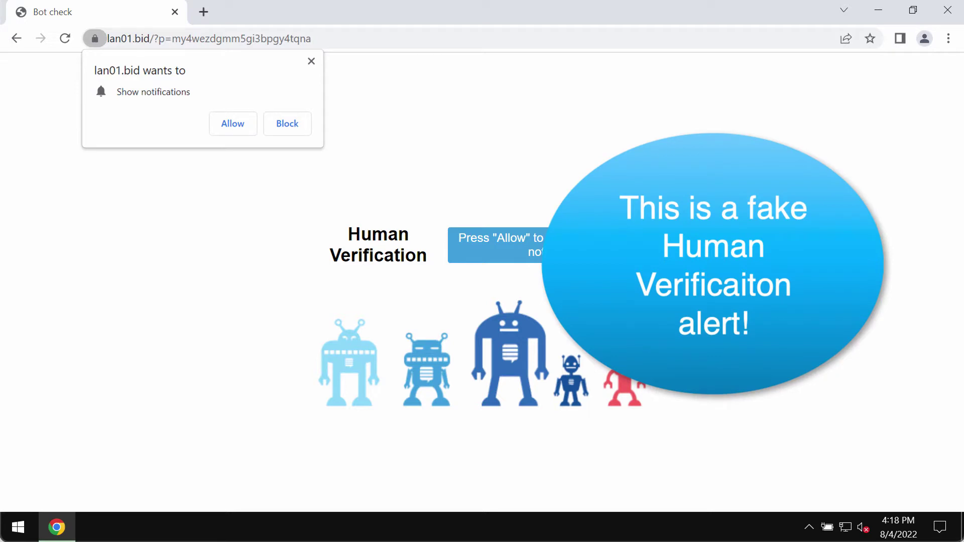
- Load lan02.bid in a new tab by pasting the lan01.bid address and changing 01 to 02
left_click(535, 38)
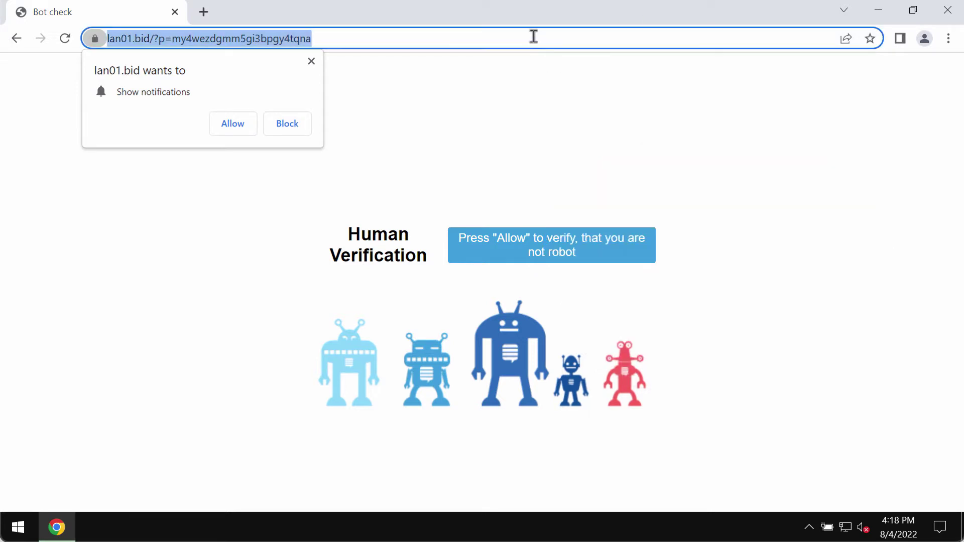
left_click(203, 12)
key("ctrl+v")
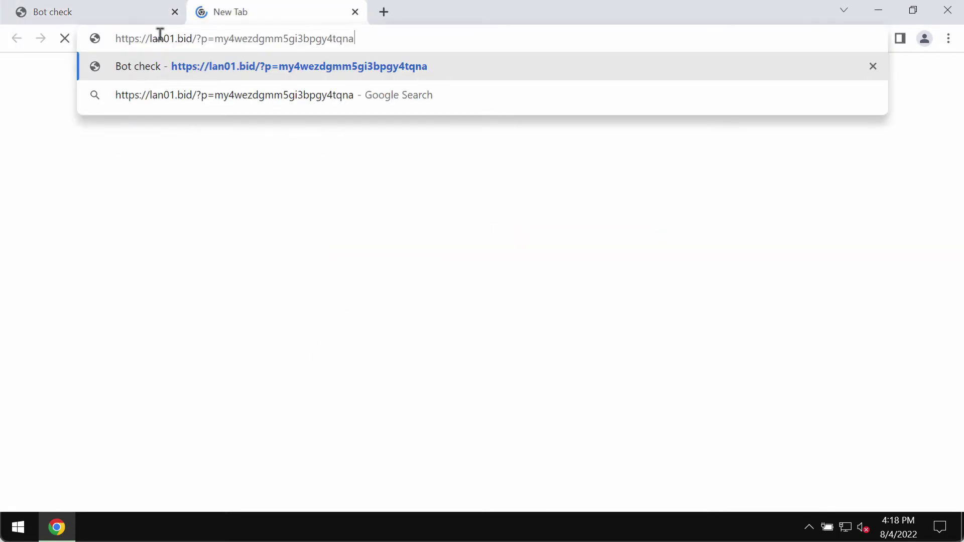
left_click(175, 36)
key("BackSpace")
type("2")
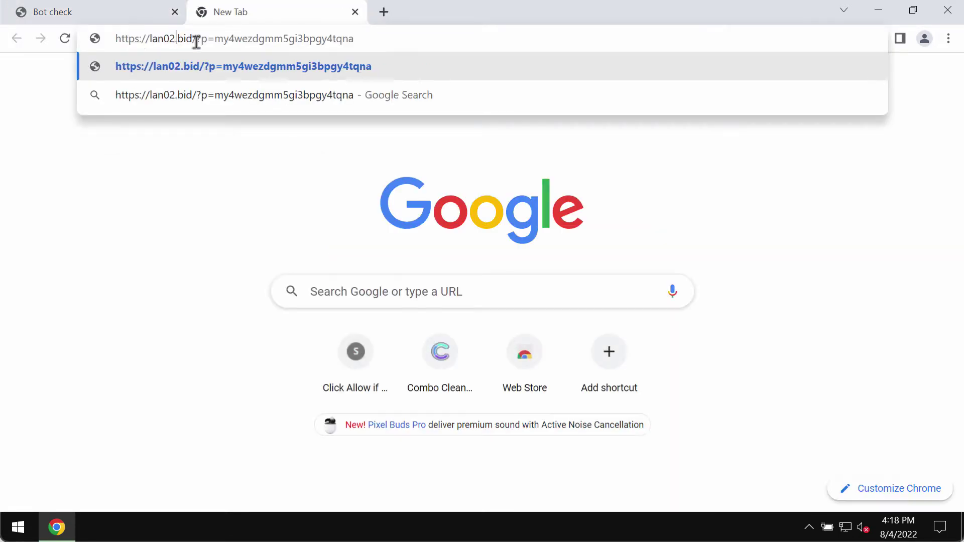
key("Return")
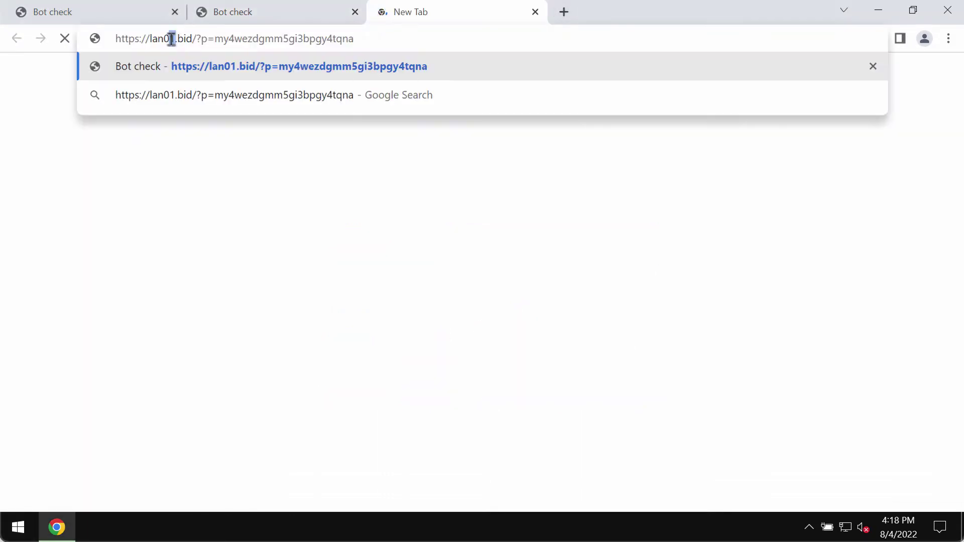
- Load lan03.bid the same way, then return to the lan01.bid tab
type("3")
key("Return")
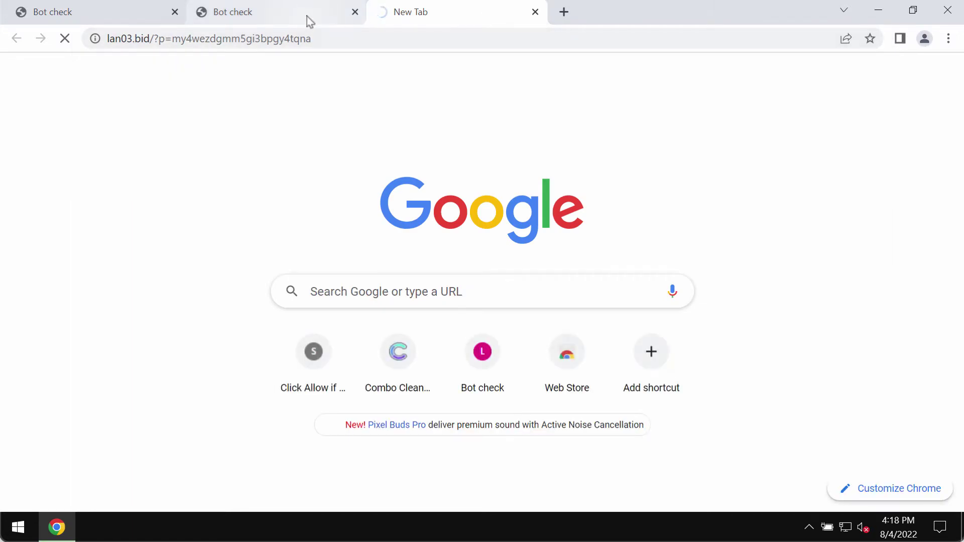
mouse_move(304, 14)
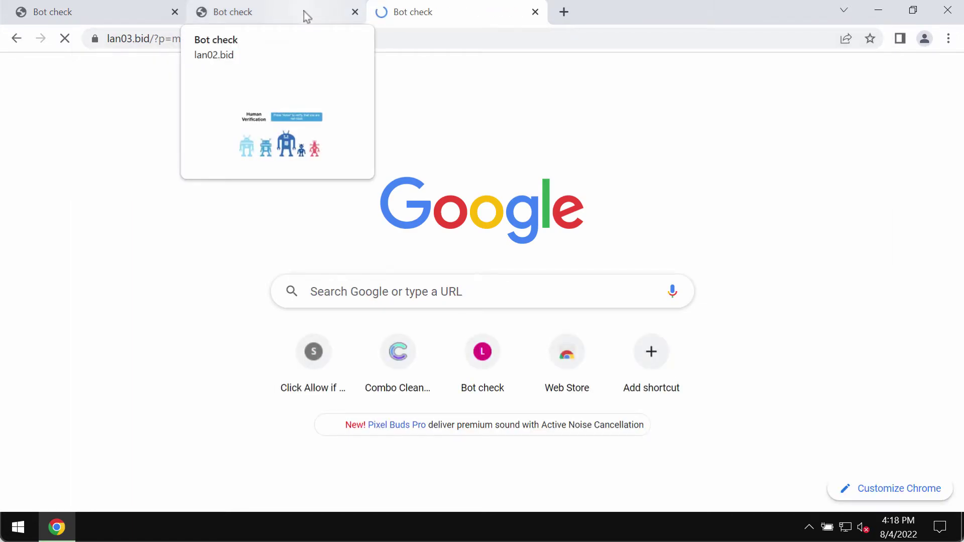
left_click(304, 15)
left_click(405, 16)
left_click(286, 18)
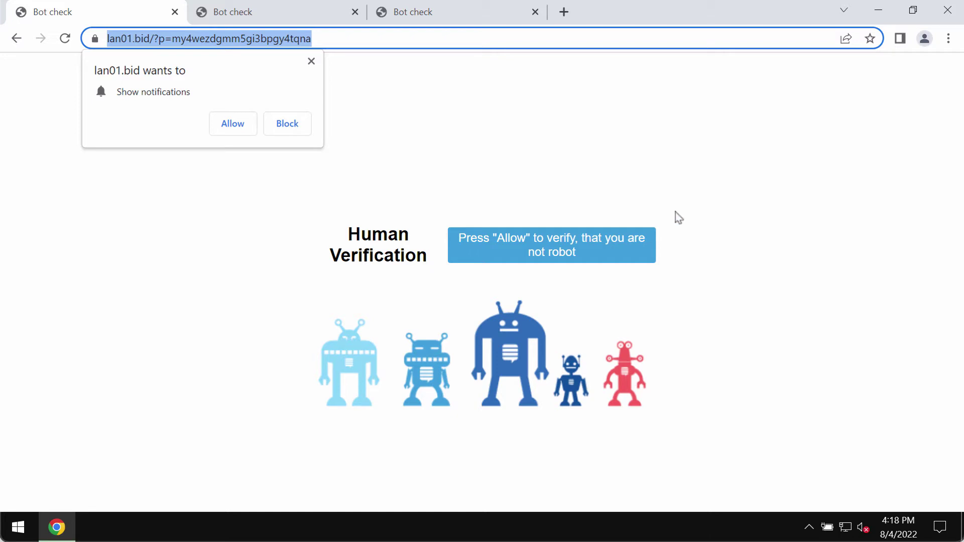
- Allow the notification prompts on lan01.bid and lan02.bid, checking the lan03.bid tab too
left_click(239, 128)
left_click(652, 153)
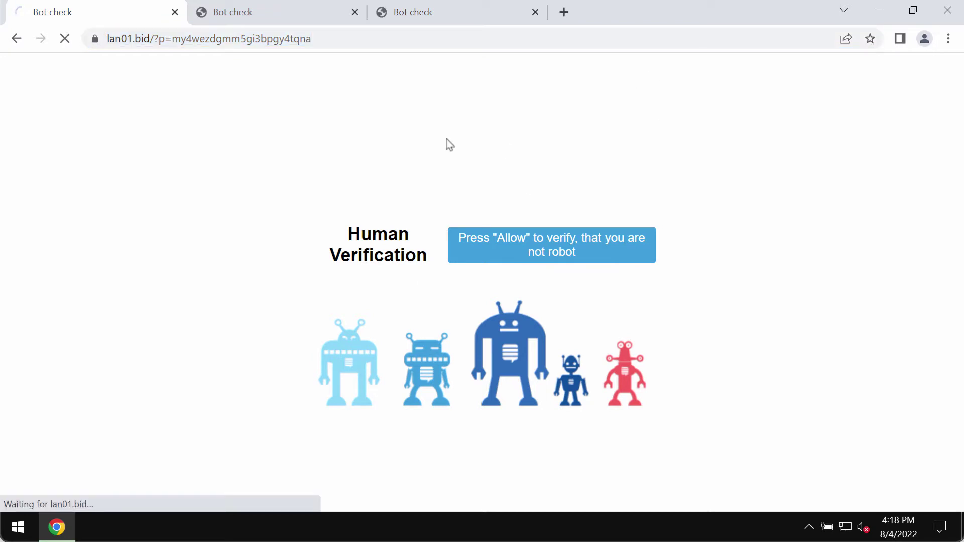
left_click(241, 12)
left_click(226, 129)
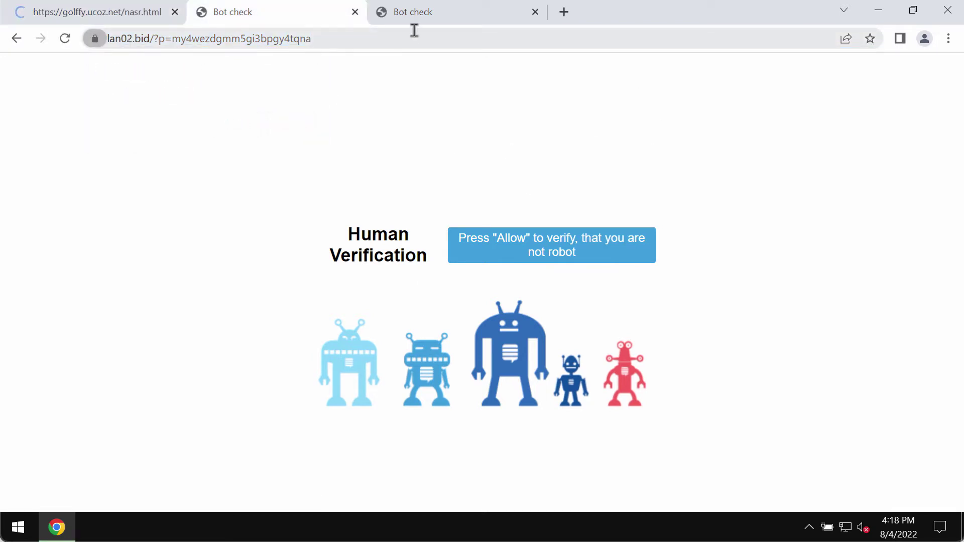
left_click(402, 14)
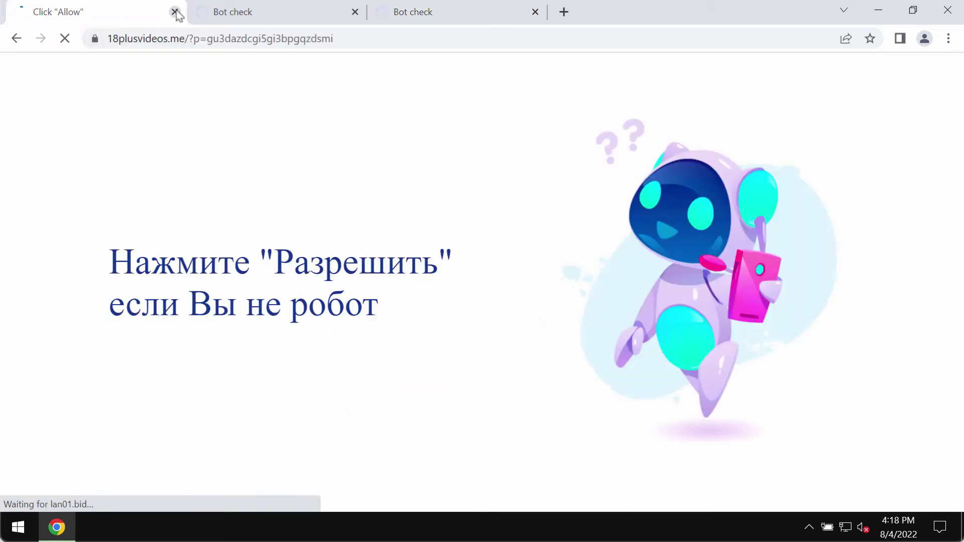
left_click(222, 12)
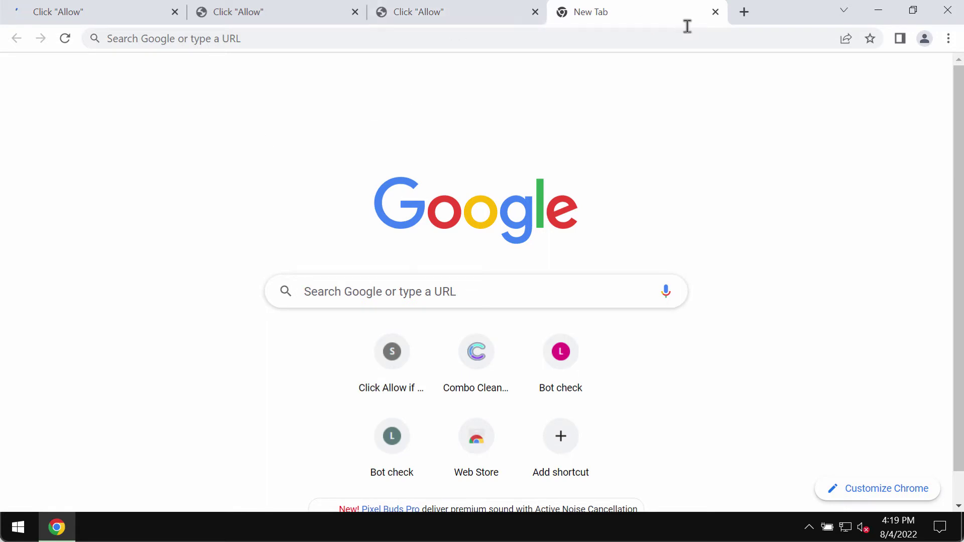
- Go to Chrome's Privacy and security notification settings via the main menu
left_click(950, 40)
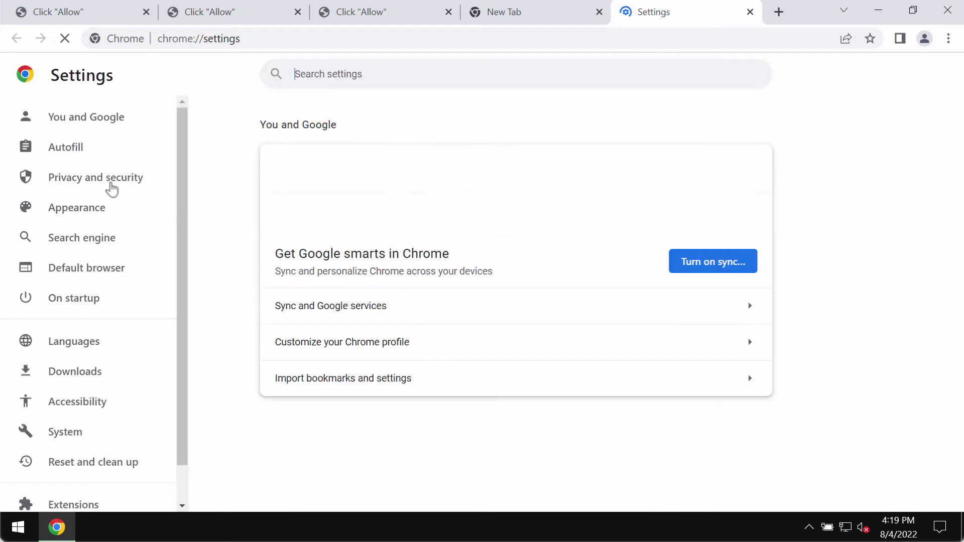
left_click(108, 180)
scroll(468, 346, "down", 4)
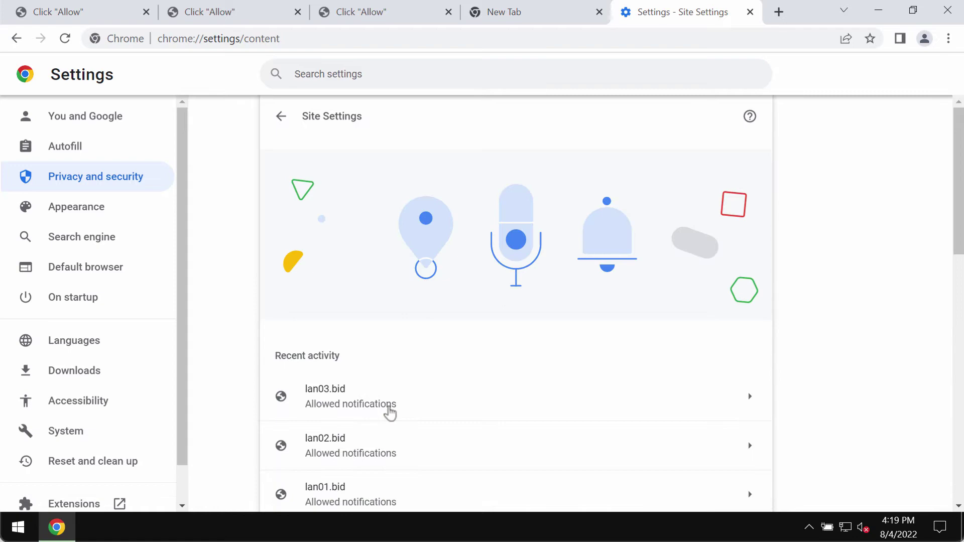
scroll(390, 413, "down", 6)
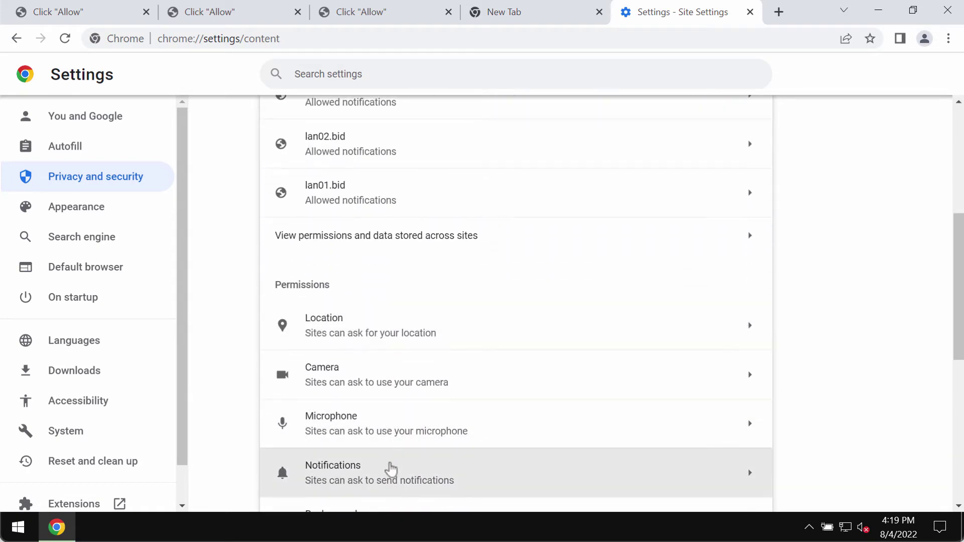
left_click(390, 469)
scroll(405, 458, "down", 1)
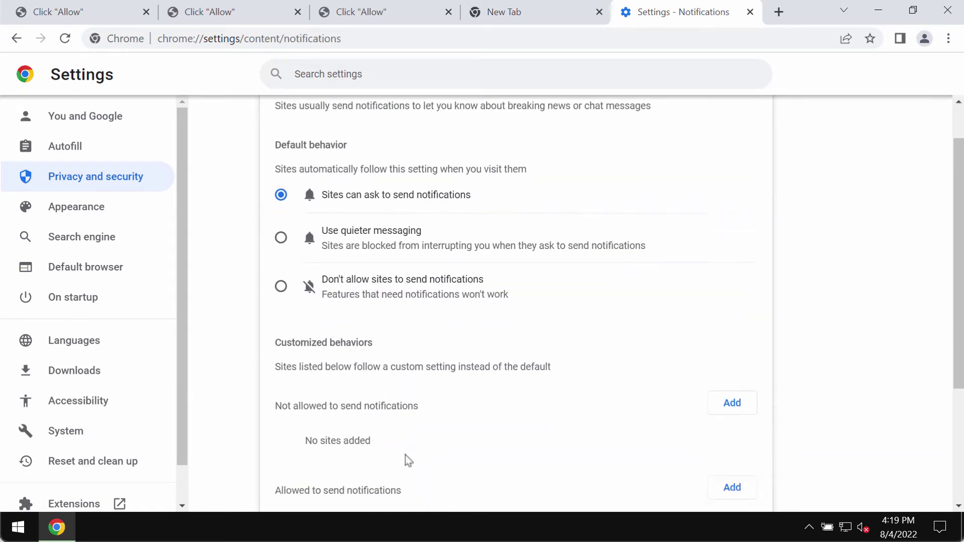
scroll(409, 457, "down", 4)
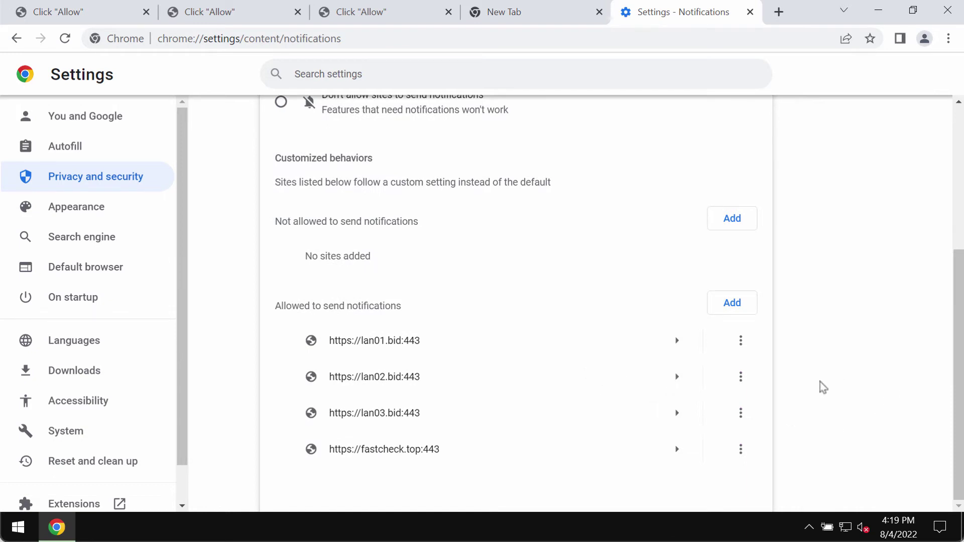
- Remove lan01.bid, lan02.bid, lan03.bid and fastcheck.top from the allowed notification sites
left_click(741, 340)
left_click(725, 395)
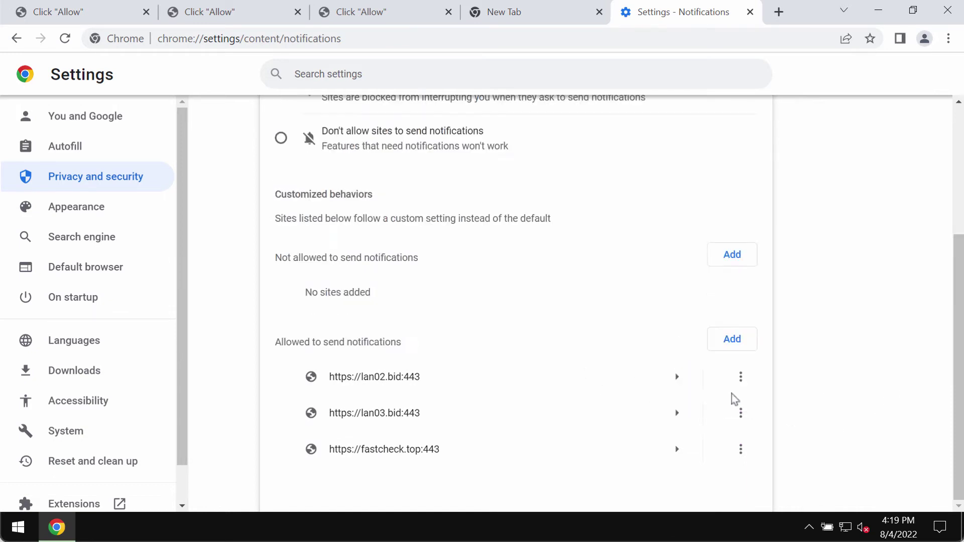
left_click(740, 382)
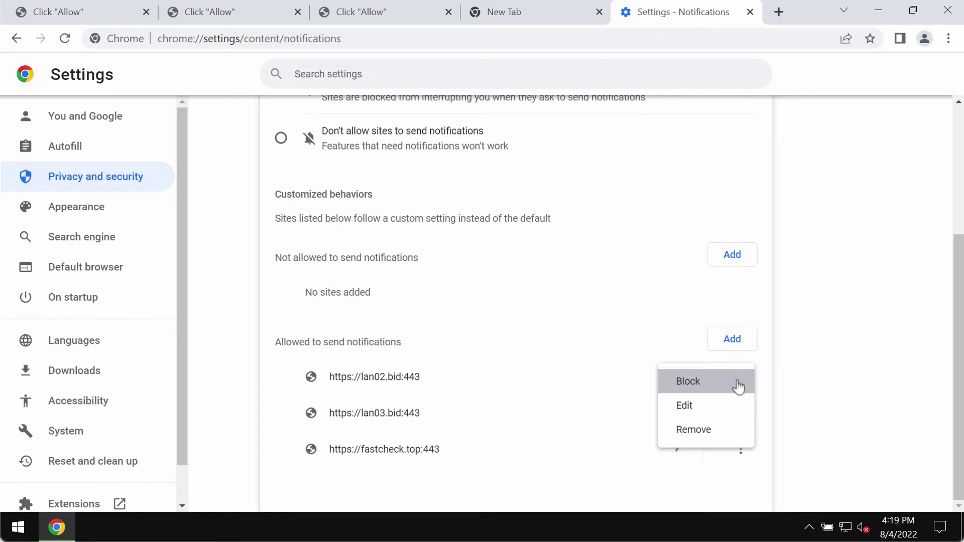
left_click(717, 433)
left_click(740, 413)
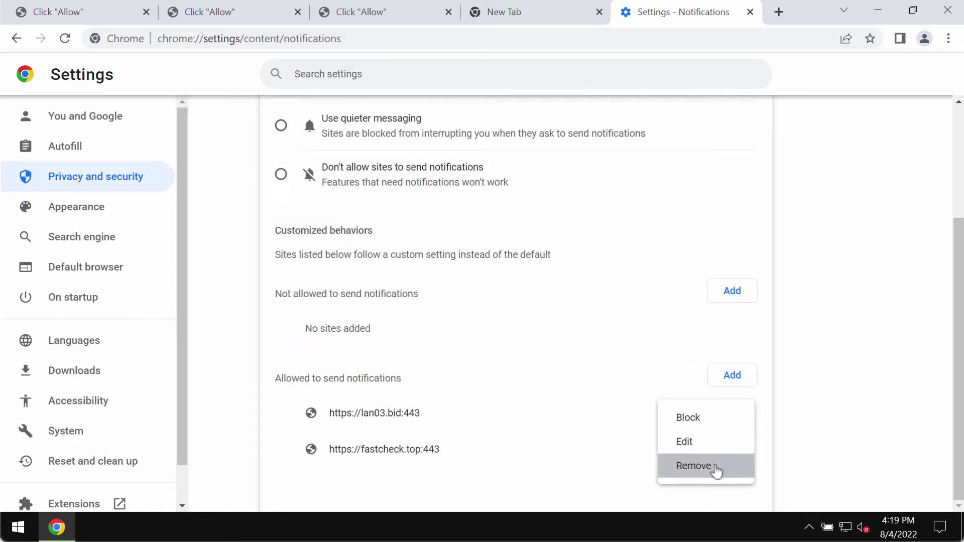
left_click(717, 468)
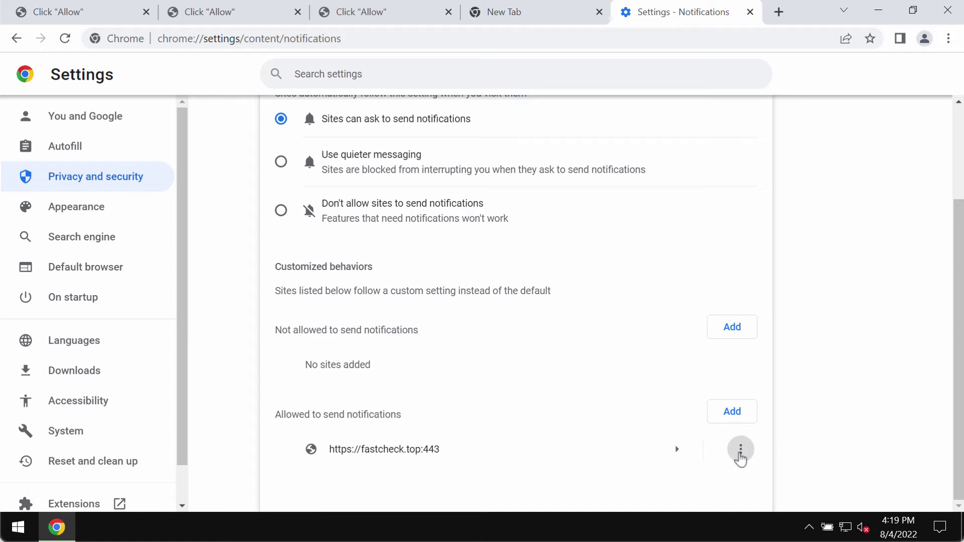
left_click(740, 449)
left_click(717, 445)
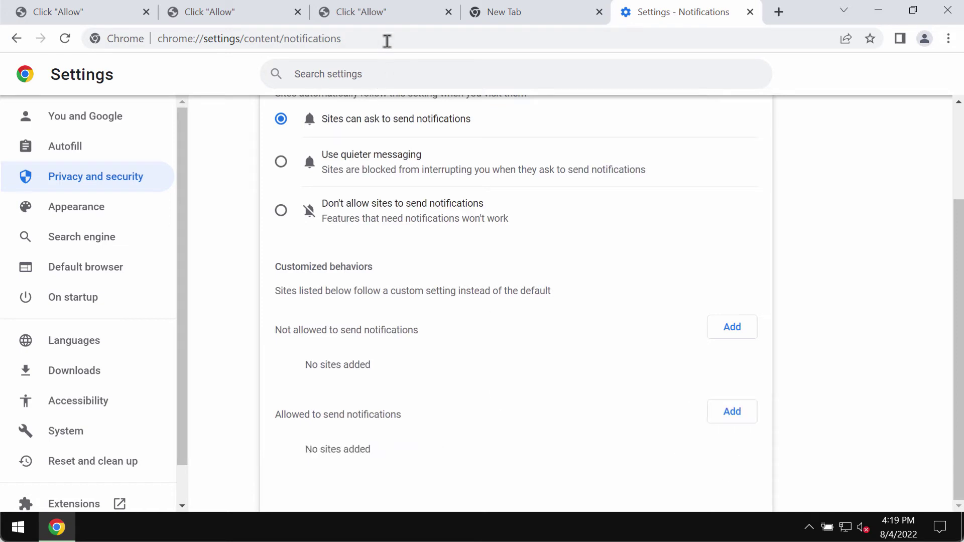
- Go to the combocleaner.com website from the address bar
left_click(387, 38)
type("c")
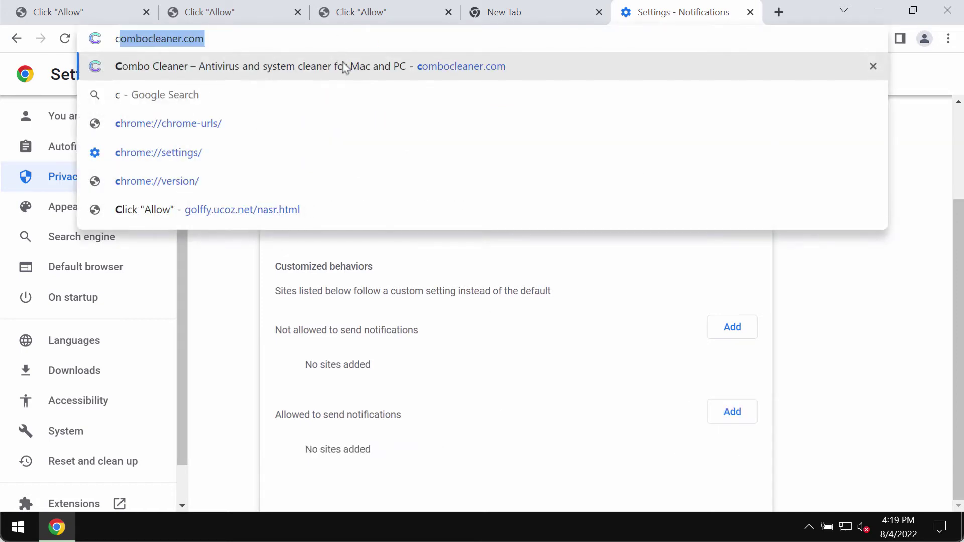
key("Return")
- Close the blank New Tab and minimise the Chrome window
mouse_move(514, 15)
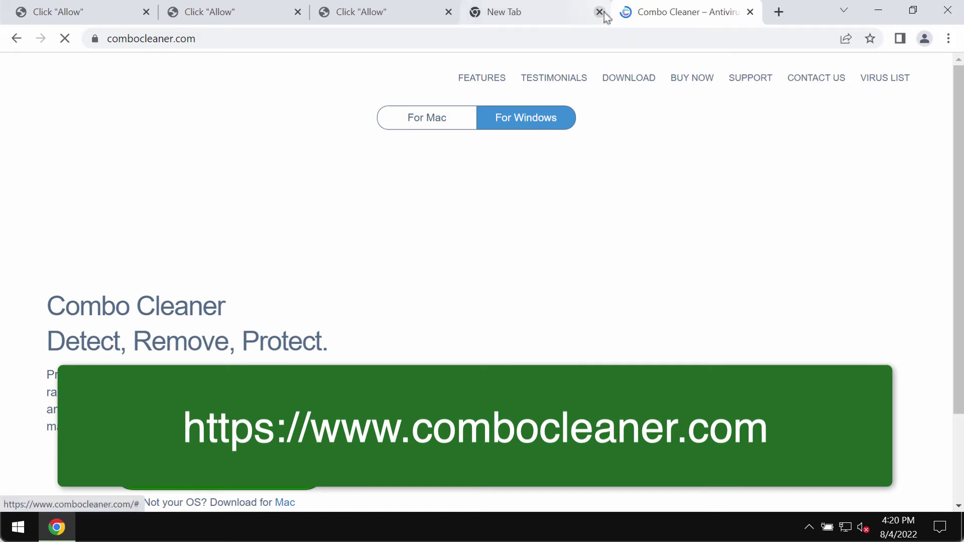
middle_click(497, 13)
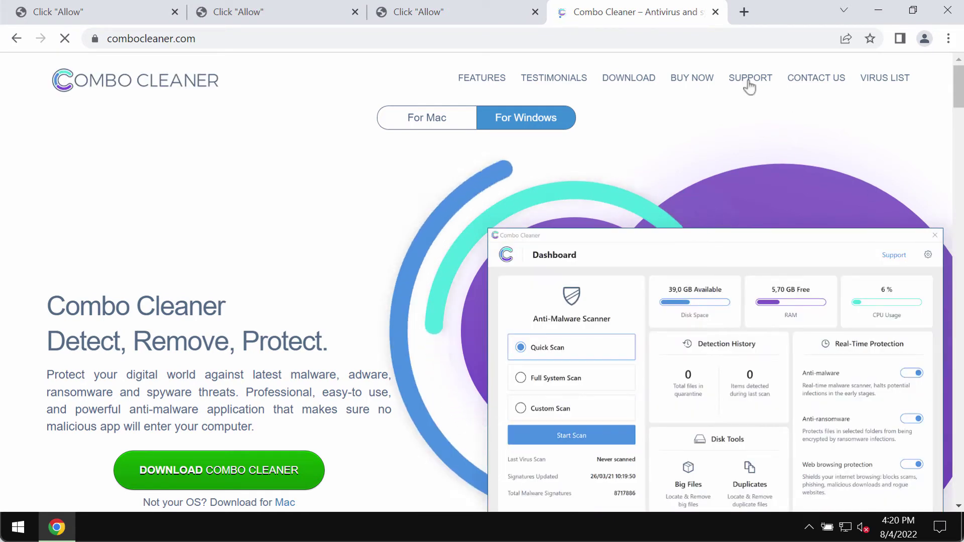
left_click(879, 11)
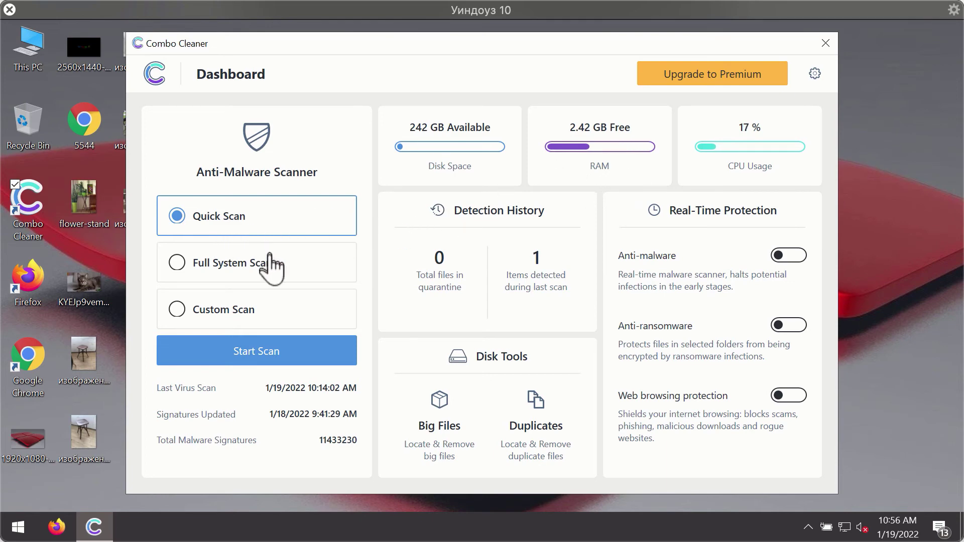
- Start a Quick Scan from the Combo Cleaner Dashboard
left_click(289, 358)
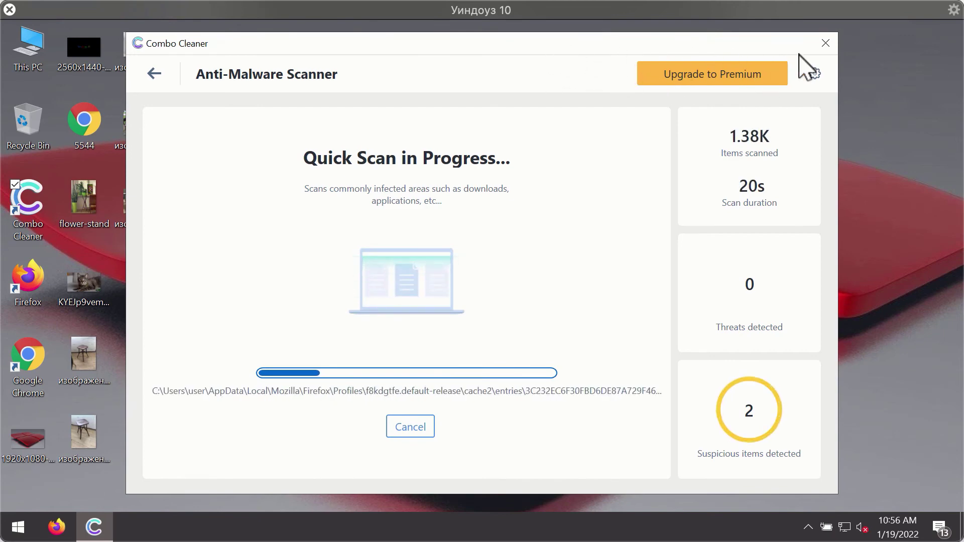
- Show the Anti-Ransomware section of Combo Cleaner's Settings
left_click(815, 74)
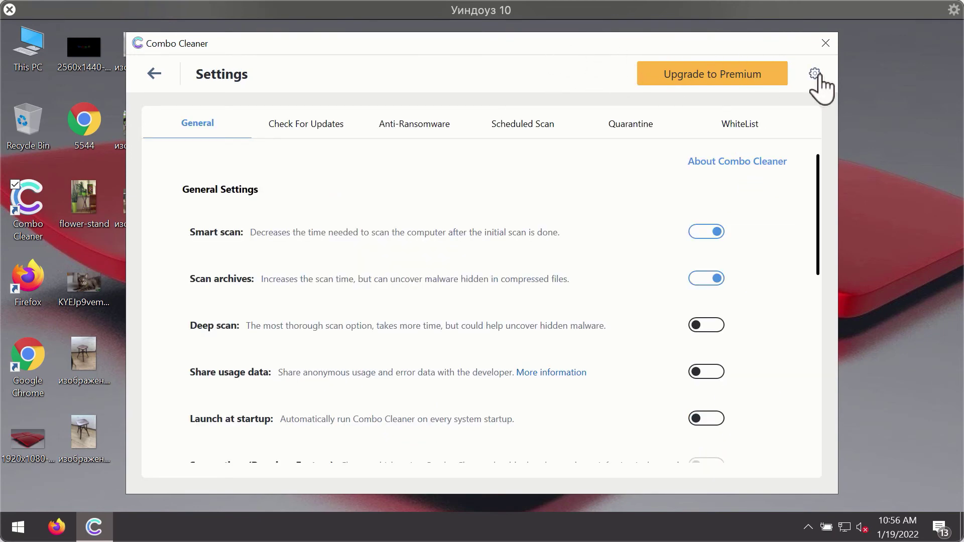
left_click(402, 126)
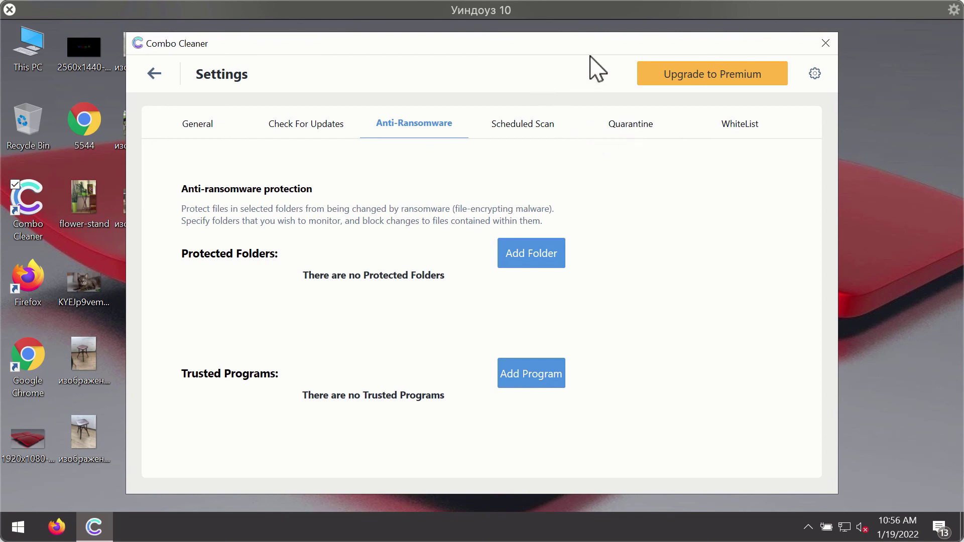
- Cancel the running Quick Scan from its progress view and confirm stopping it
left_click(153, 76)
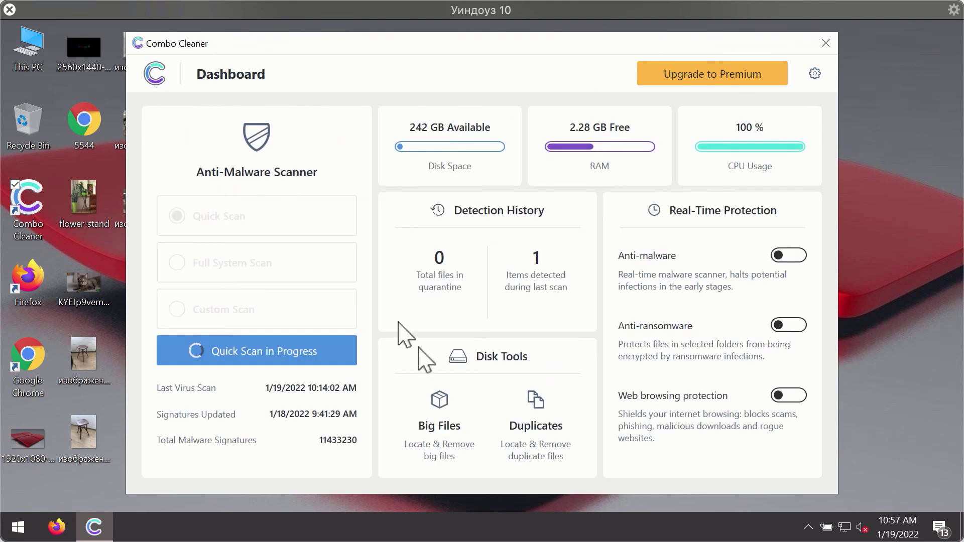
left_click(287, 363)
left_click(422, 424)
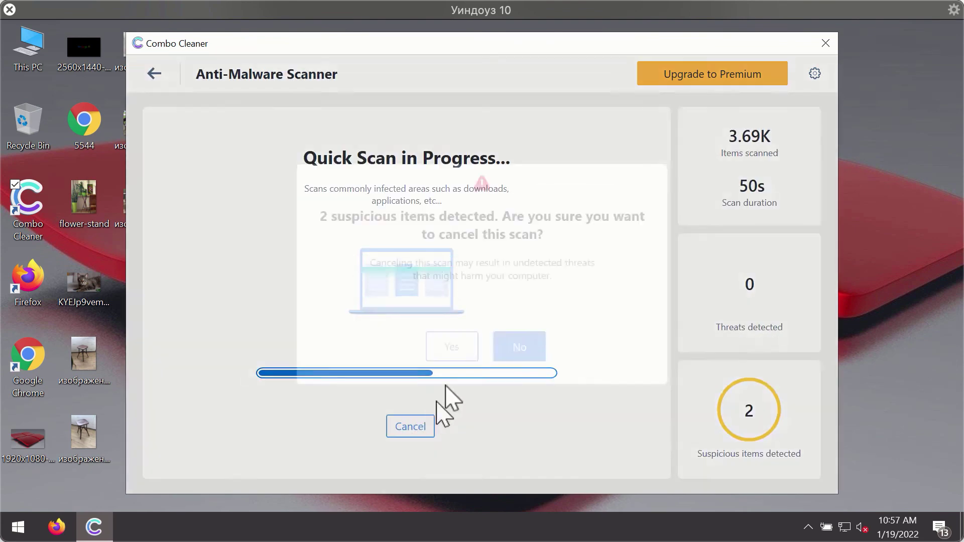
left_click(461, 346)
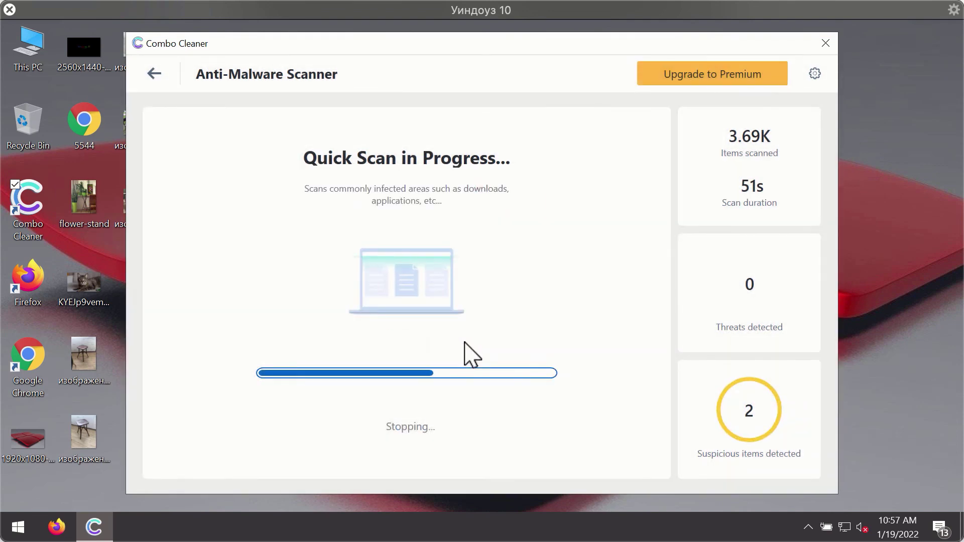